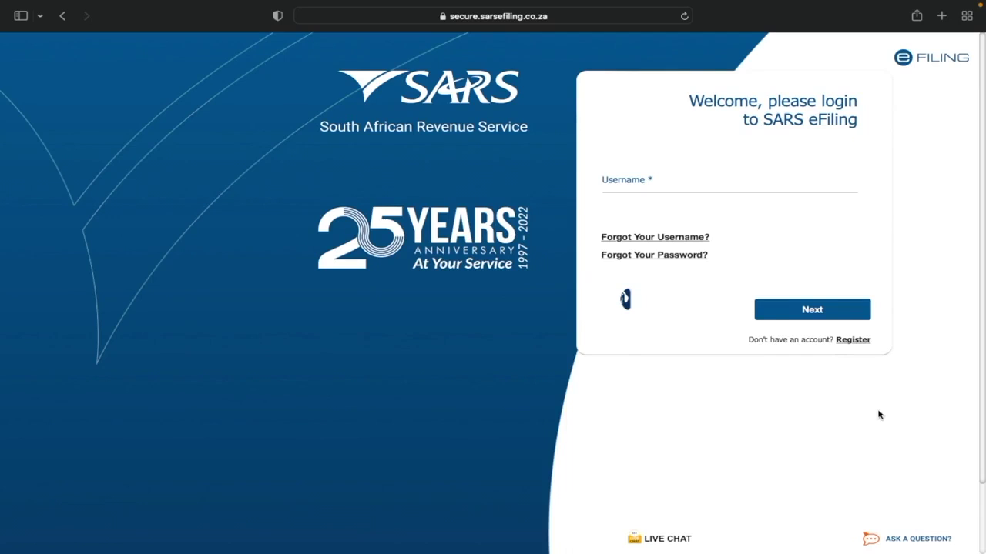
Step: Log in to SARS eFiling with the account username and password
left_click(731, 179)
left_click(728, 201)
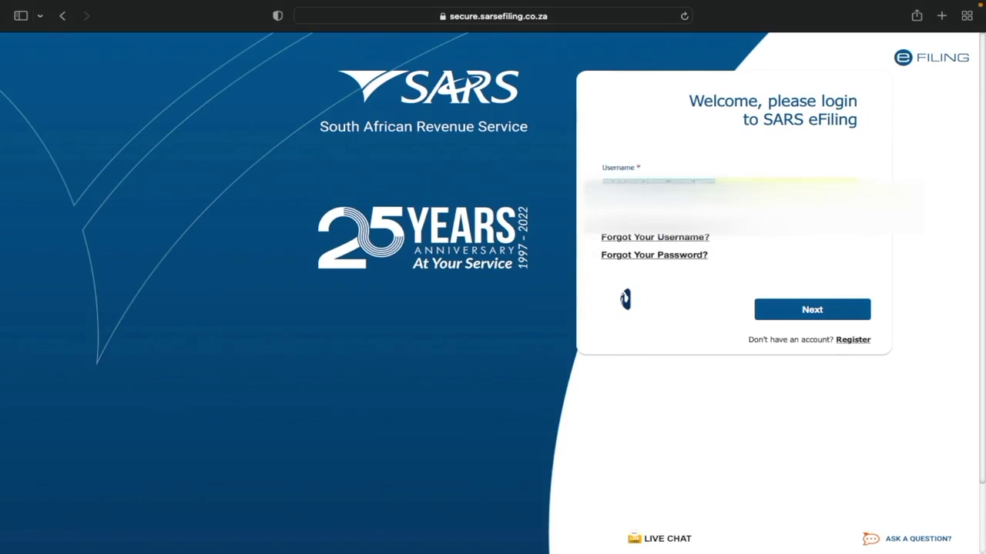
left_click(780, 312)
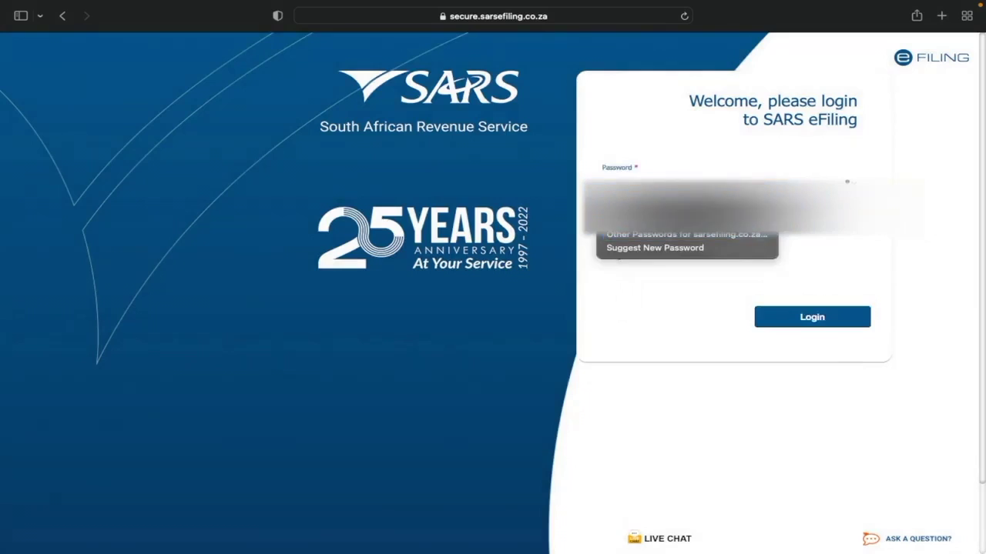
left_click(693, 202)
left_click(813, 319)
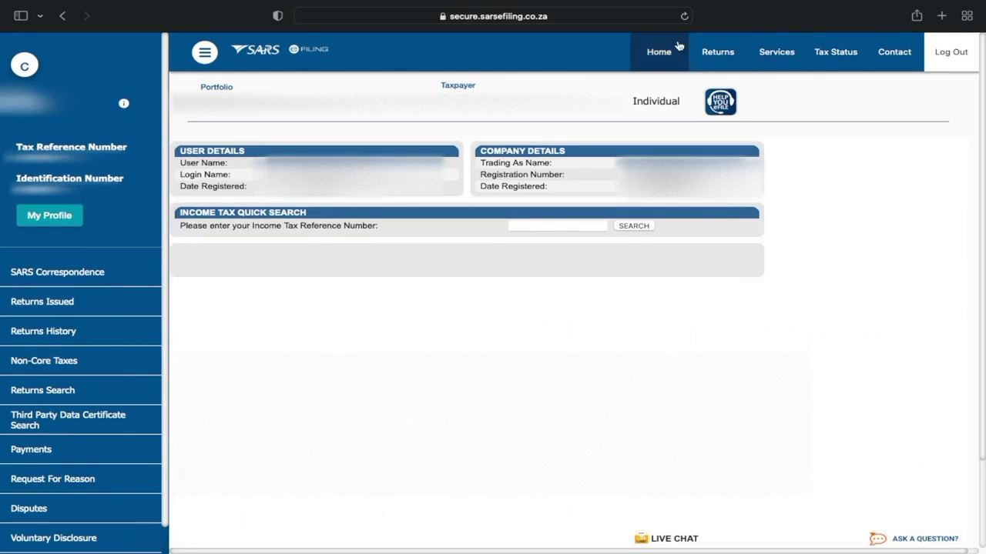
Step: Open Portfolio Management from the profile and choose Organisation as the new portfolio type for the Individual portfolio
left_click(47, 212)
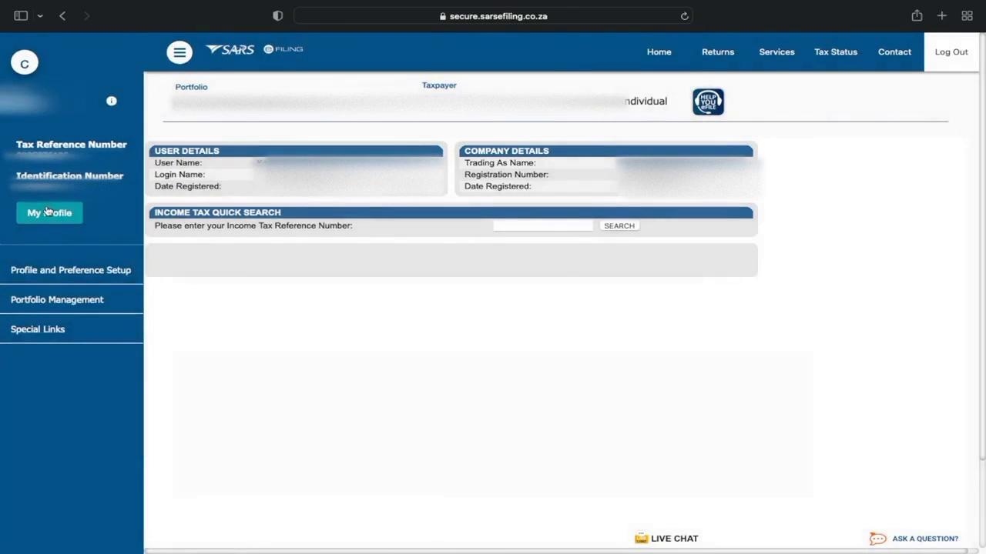
left_click(57, 297)
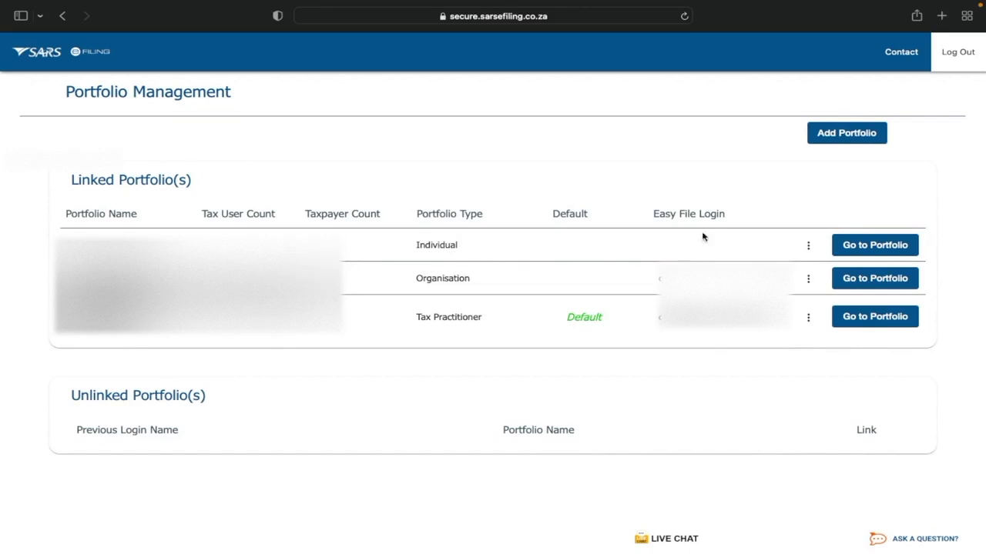
left_click(807, 248)
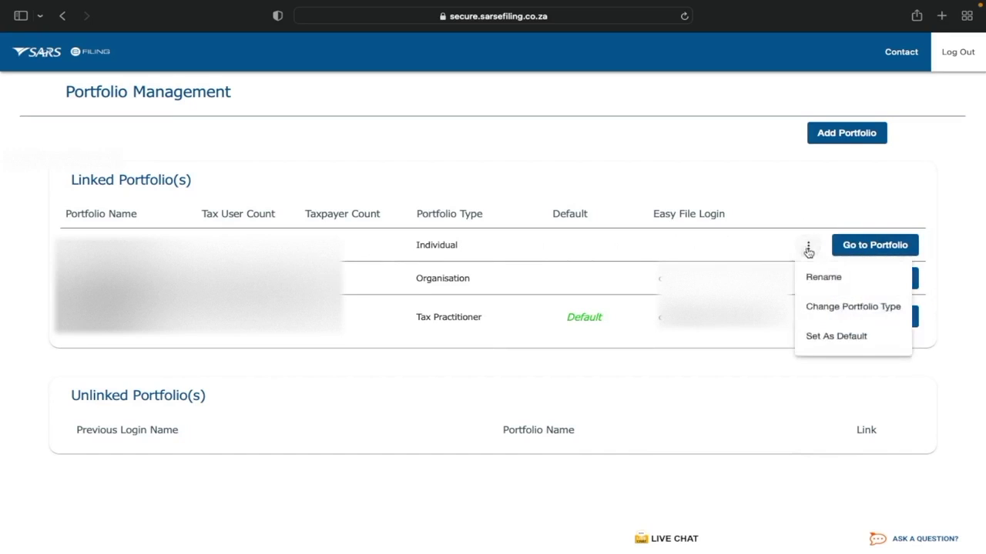
left_click(867, 308)
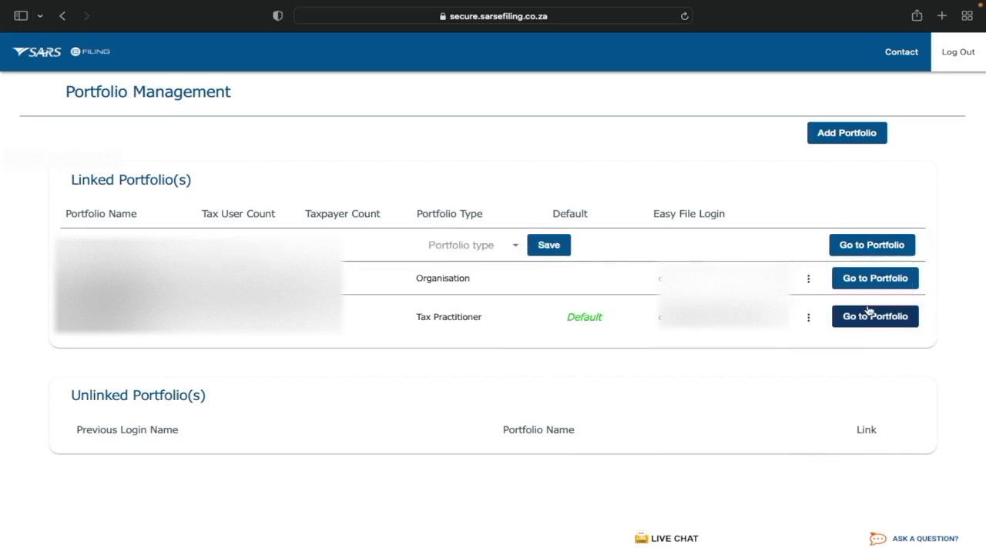
left_click(503, 251)
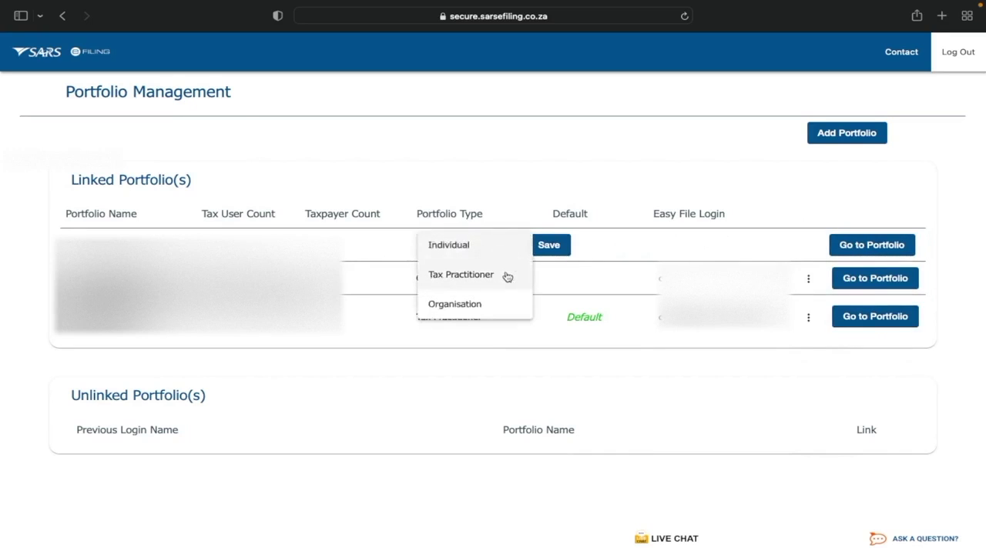
left_click(506, 316)
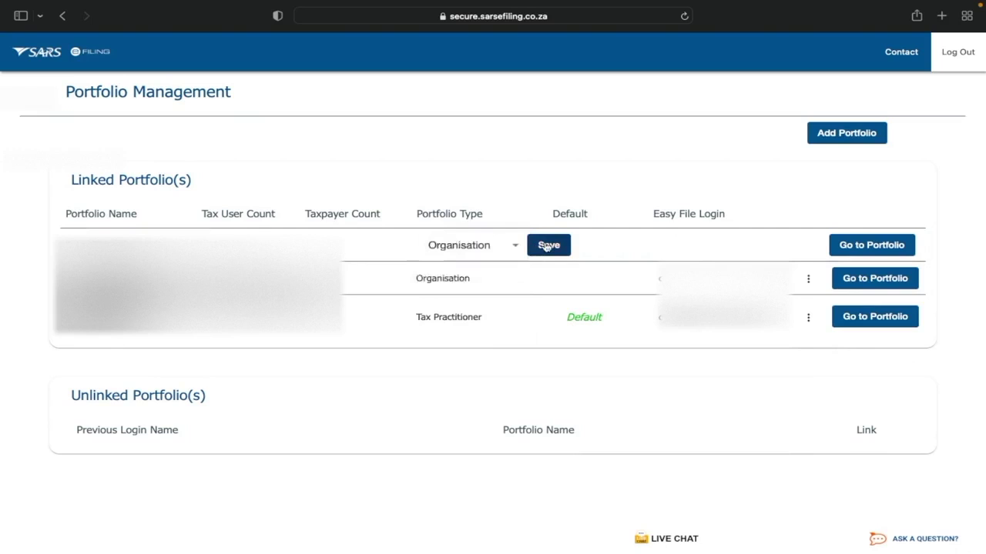
Step: Go to the Tax Practitioner portfolio and open the registration form for a new organisation taxpayer
left_click(885, 251)
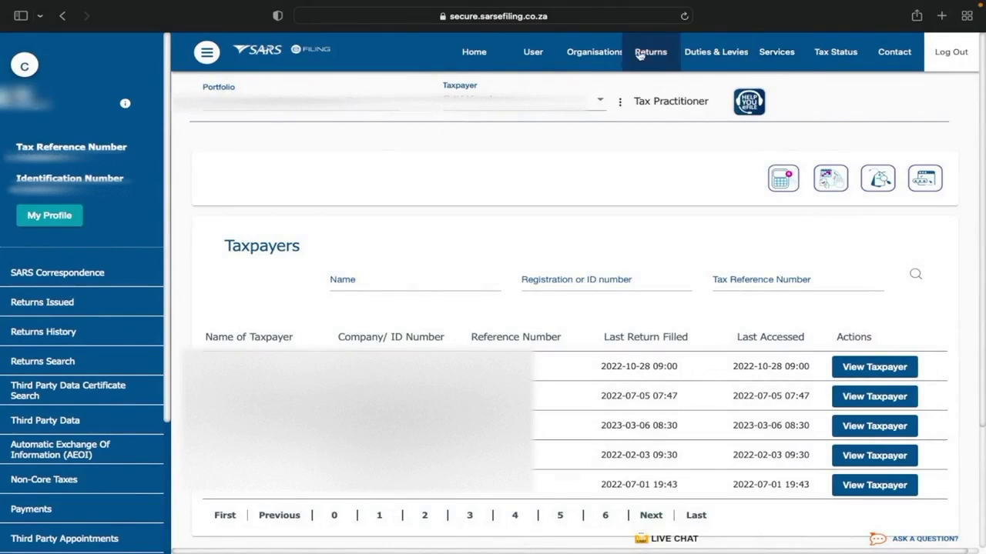
left_click(609, 52)
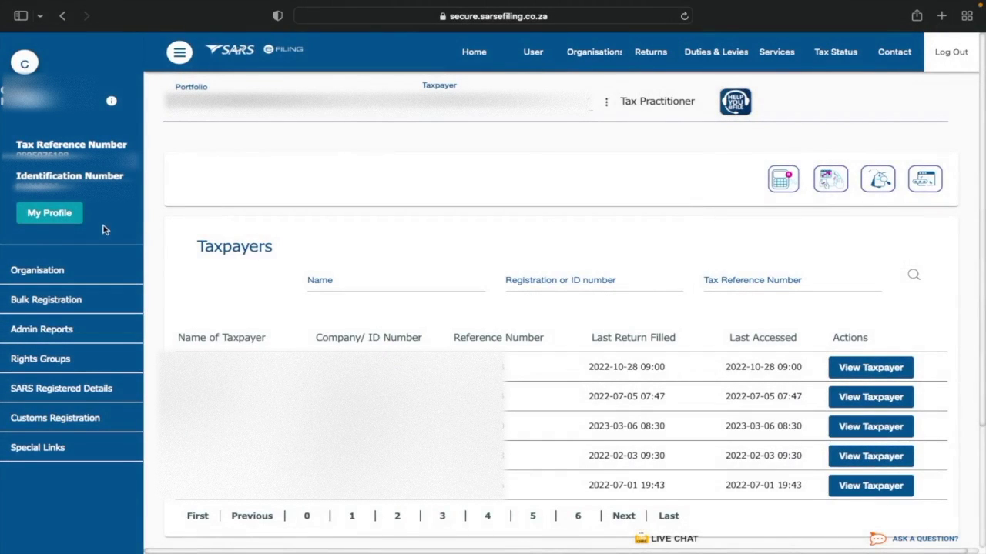
left_click(80, 270)
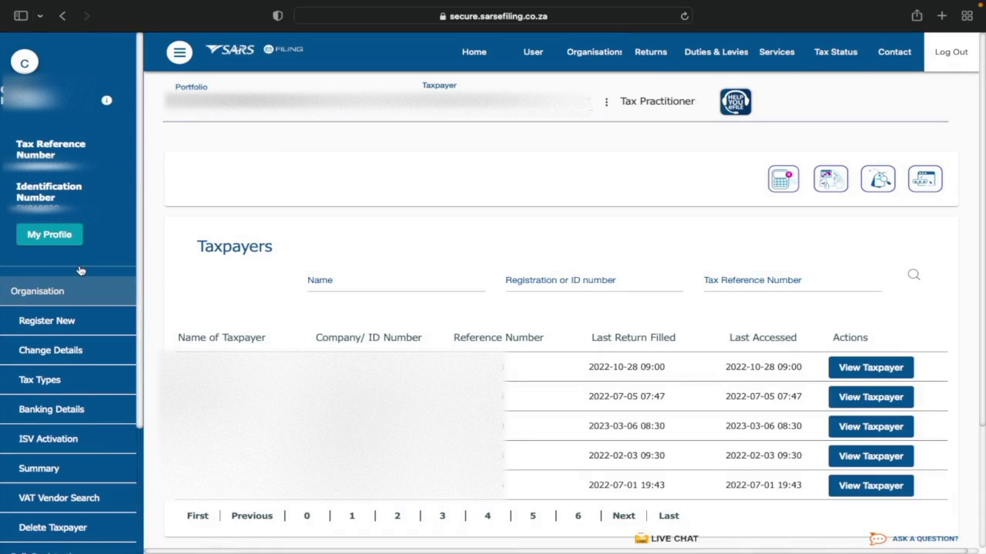
left_click(94, 319)
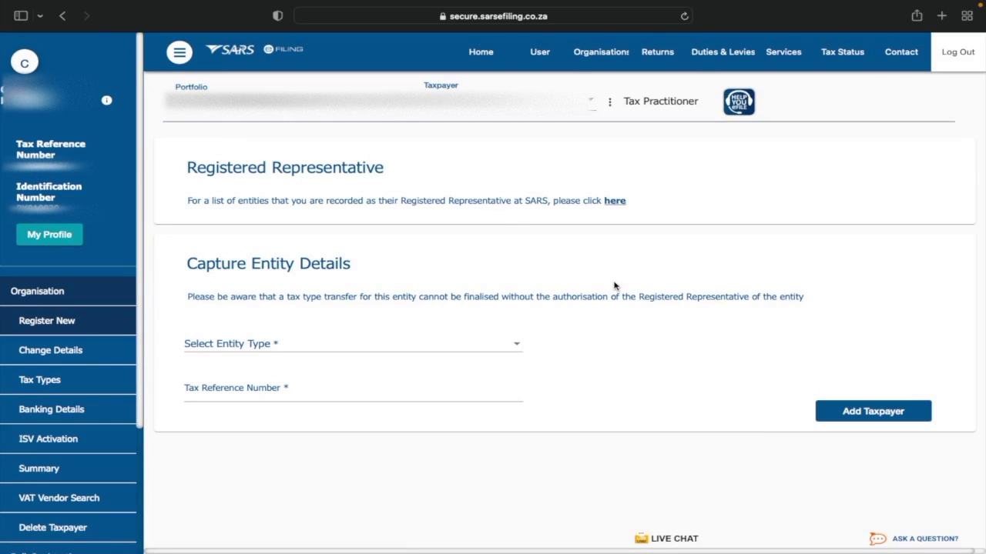
Step: Set the entity type to Company and fill in its registered name, registration number and tax reference number
left_click(448, 345)
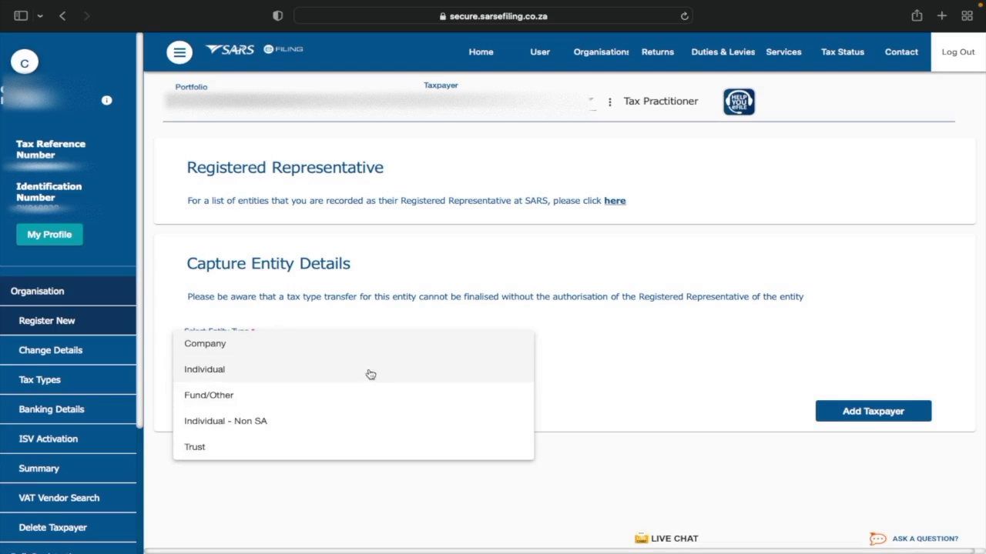
left_click(337, 355)
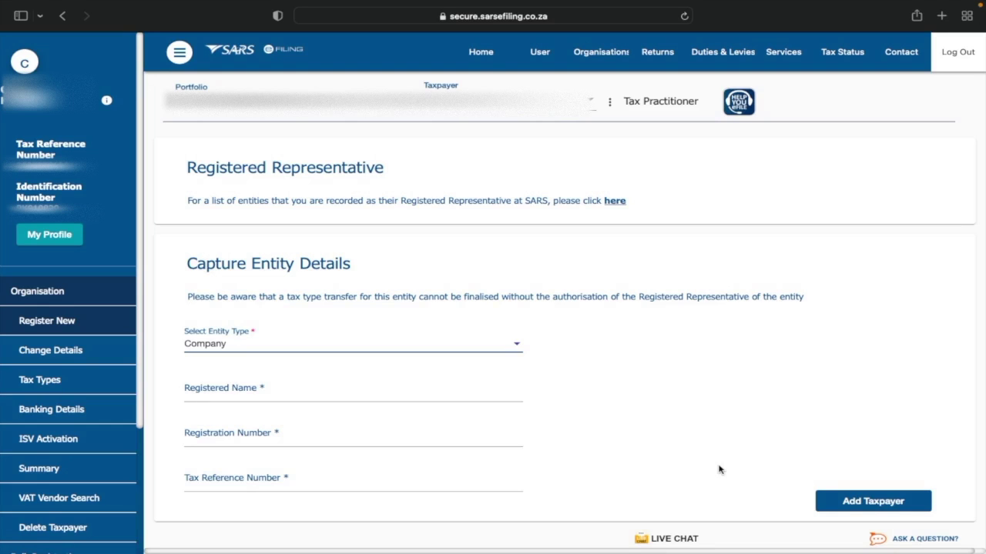
left_click(408, 389)
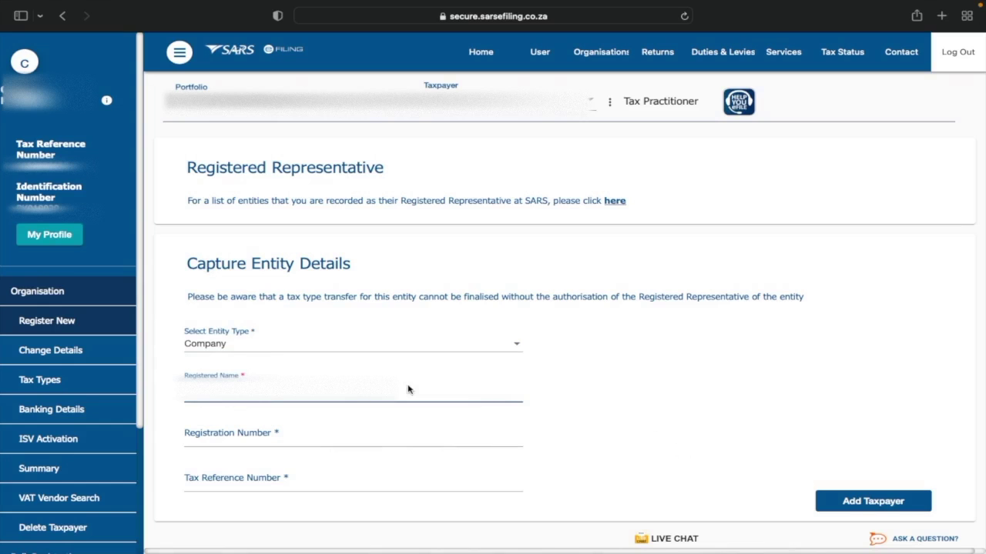
key("super+v")
left_click(320, 437)
key("super+v")
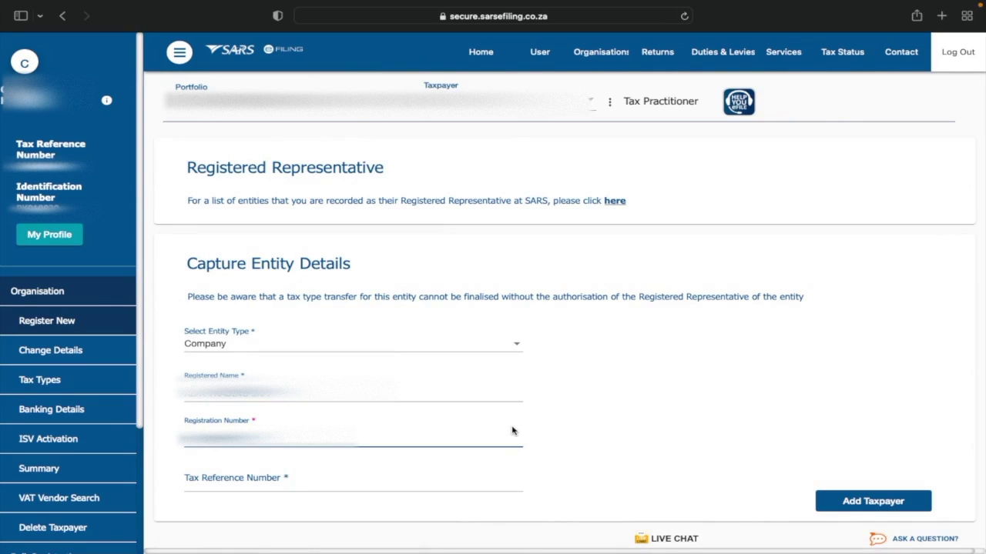
left_click(396, 478)
key("ctrl+v")
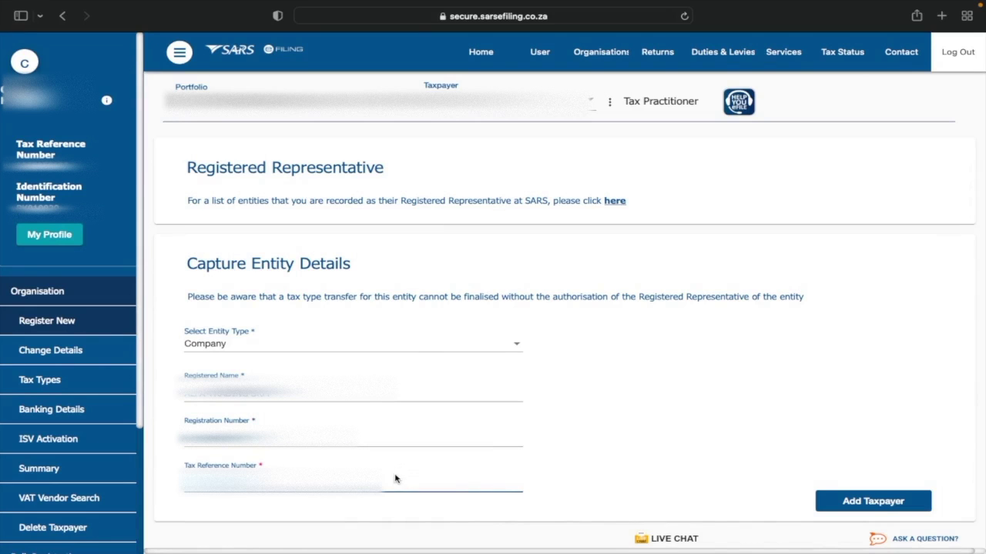
Step: Add the captured taxpayer and assign it to the System Default group
left_click(900, 498)
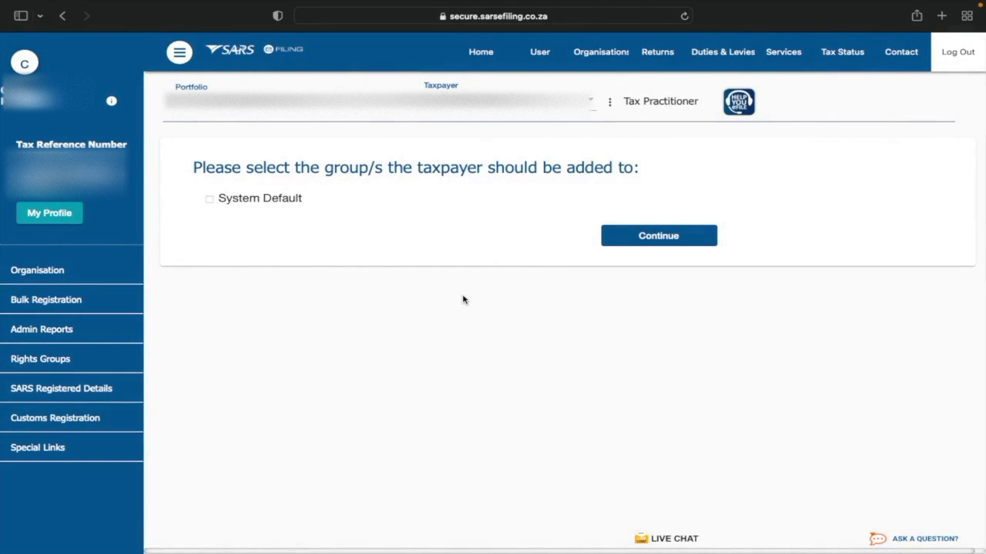
left_click(210, 198)
left_click(649, 236)
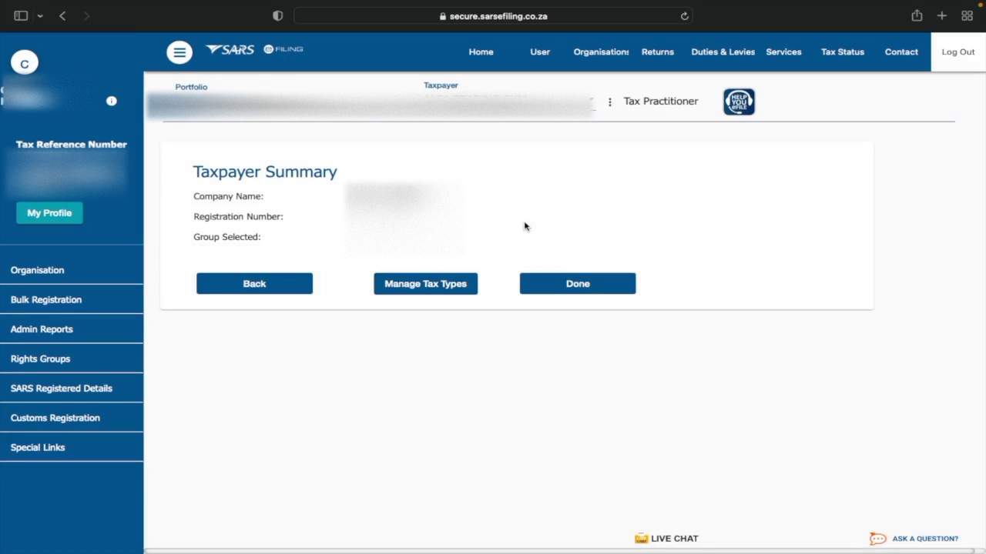
Step: Open the new taxpayer's tax types and select a transfer request for Organisation Income Tax (ITR14/IT12EI/ITR12T) and Provisional Tax (IRP6)
left_click(455, 282)
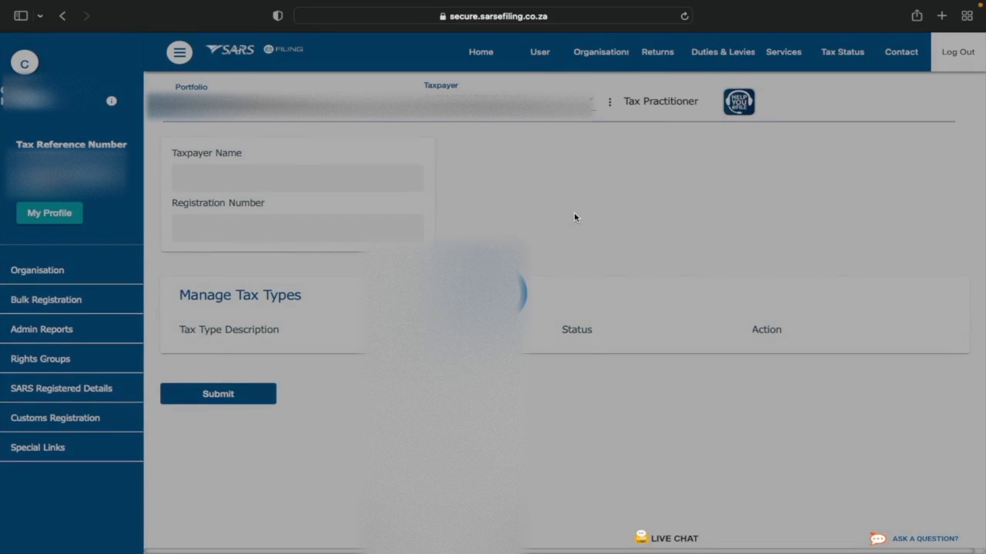
scroll(562, 346, "down", 2)
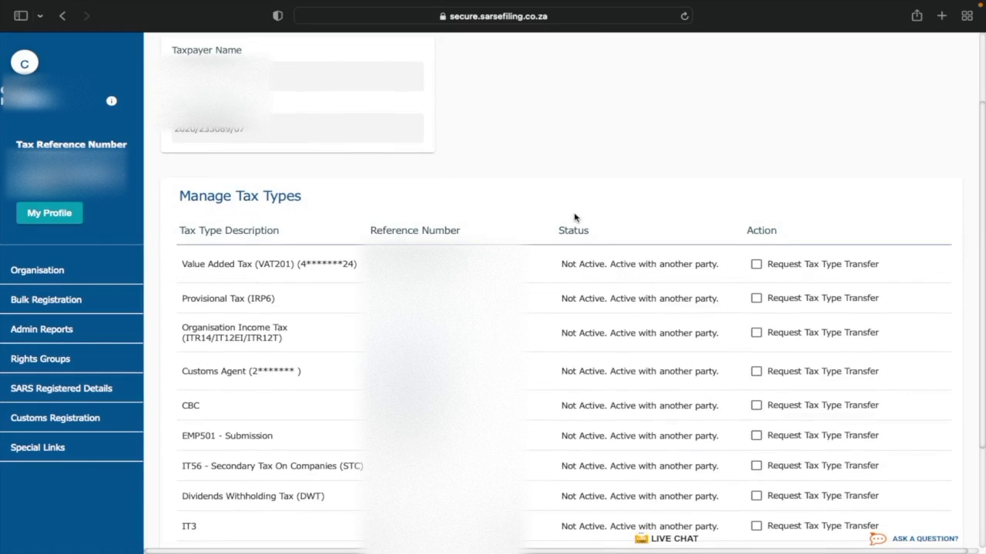
scroll(594, 214, "down", 1)
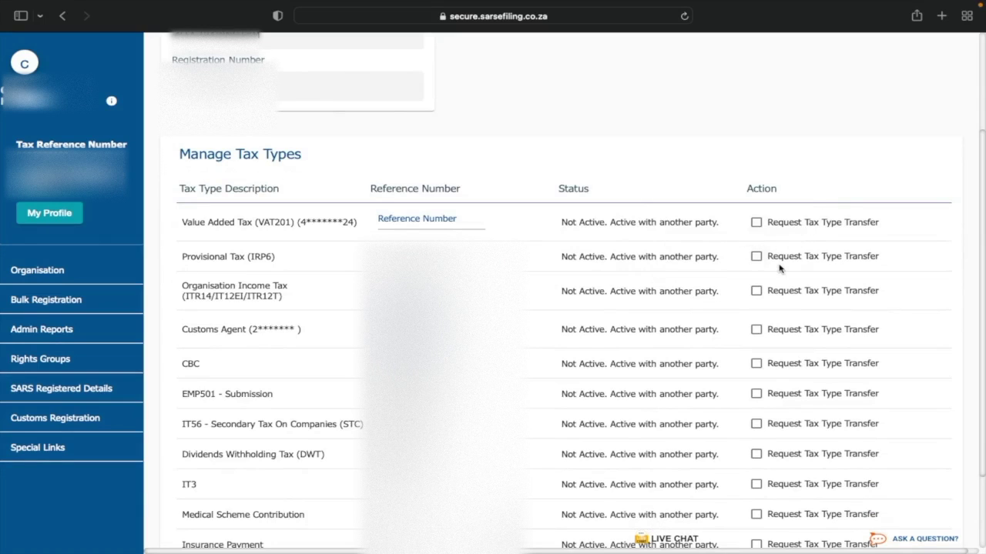
left_click(756, 291)
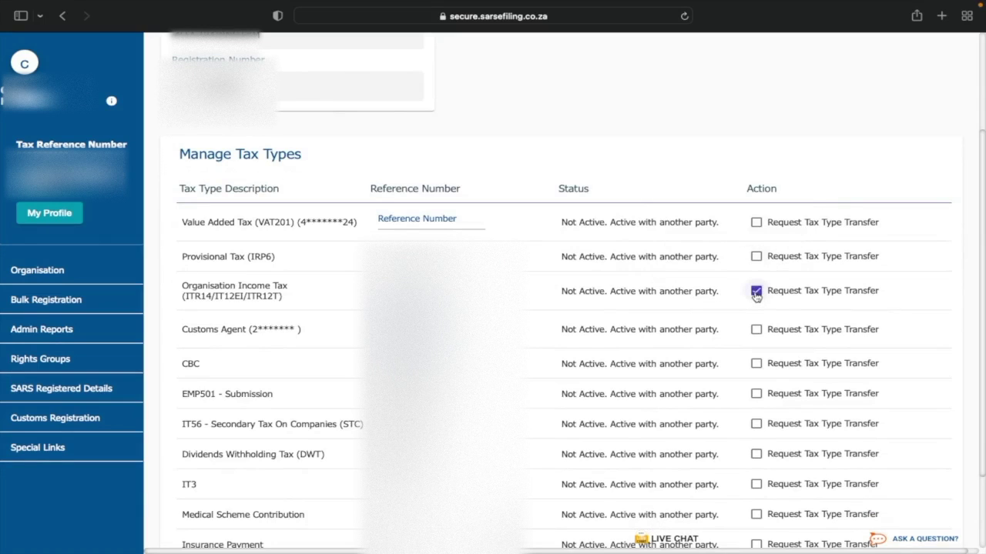
left_click(756, 256)
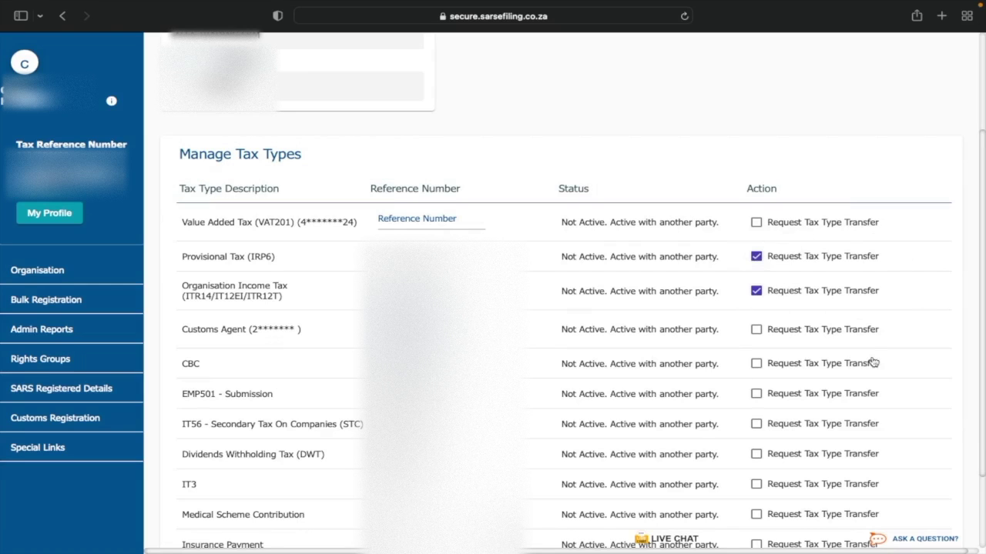
scroll(873, 362, "down", 2)
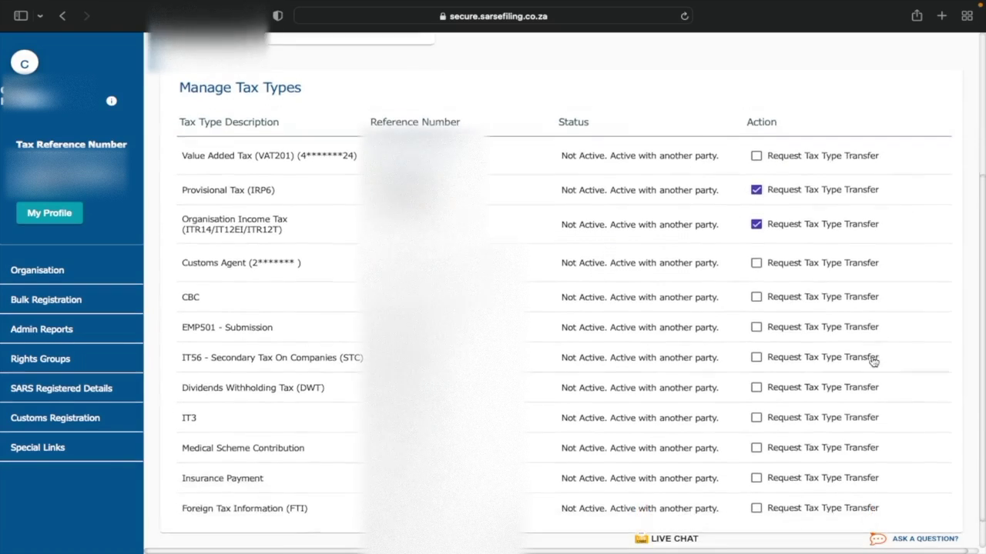
scroll(872, 362, "down", 1)
scroll(809, 362, "up", 3)
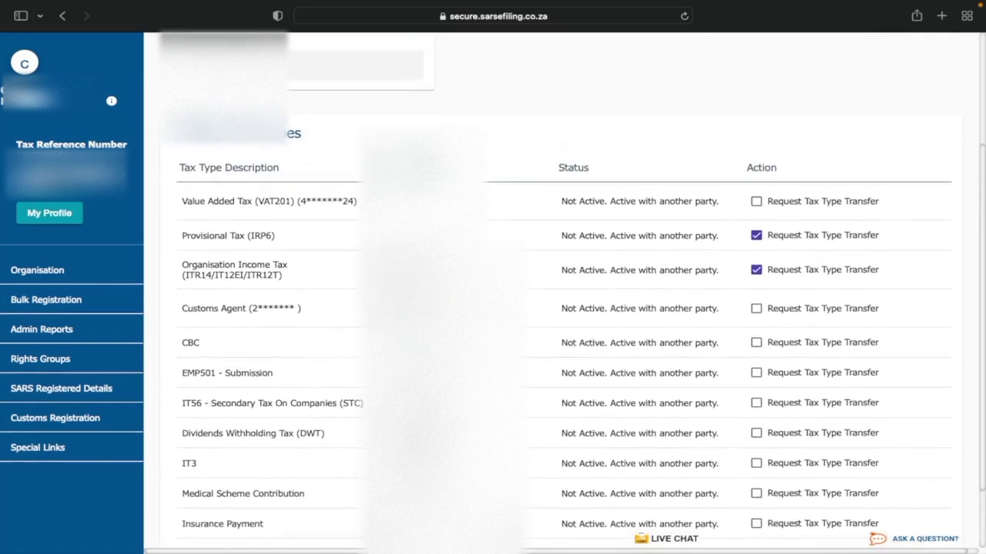
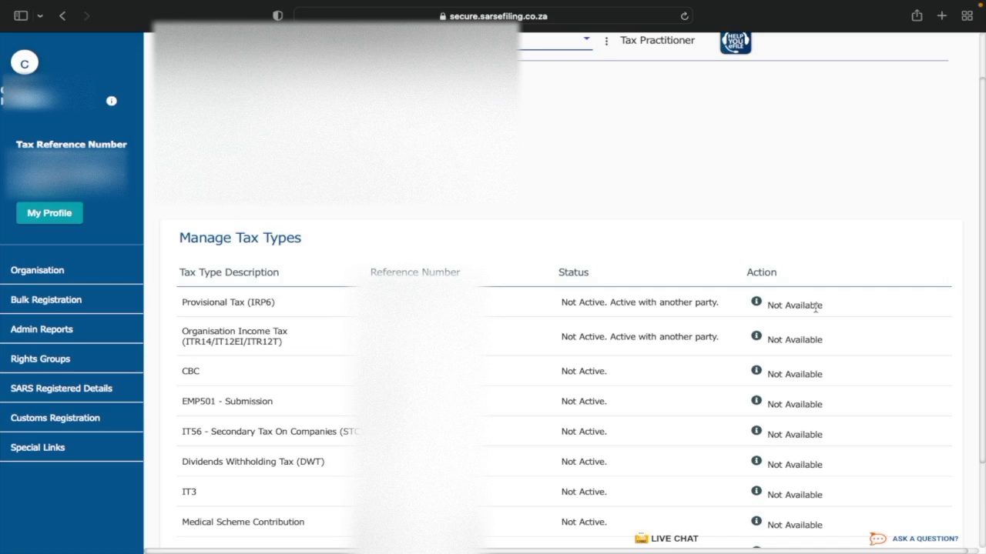
scroll(801, 312, "up", 1)
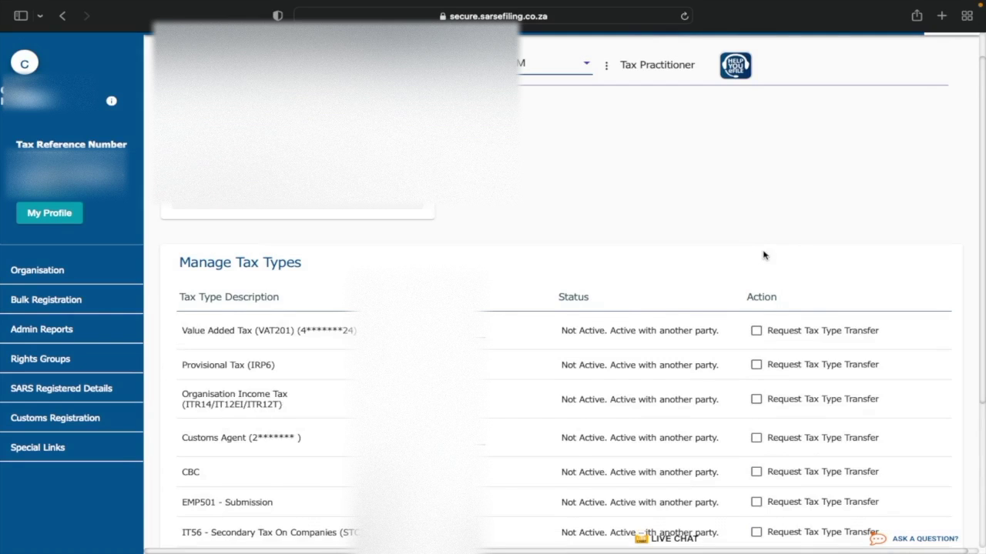
scroll(763, 255, "down", 1)
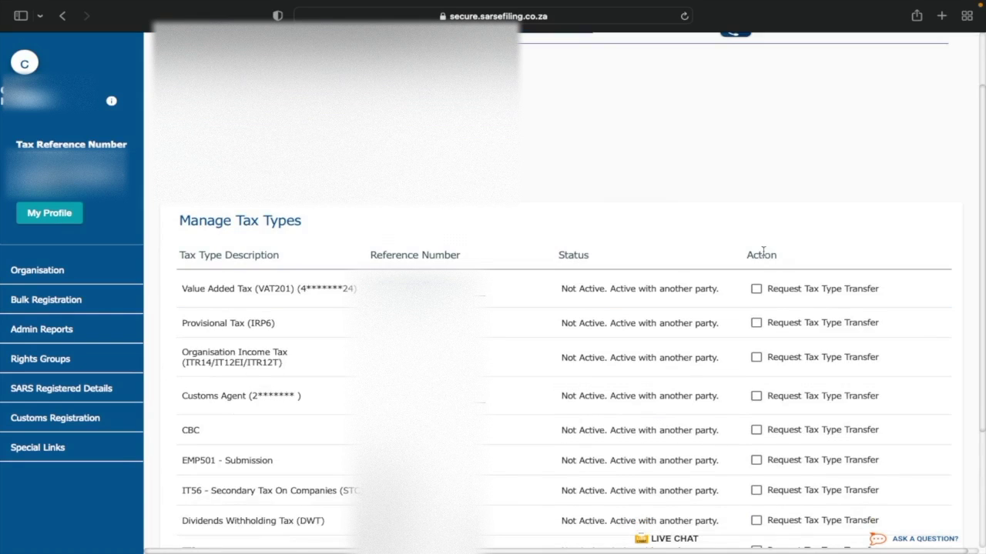